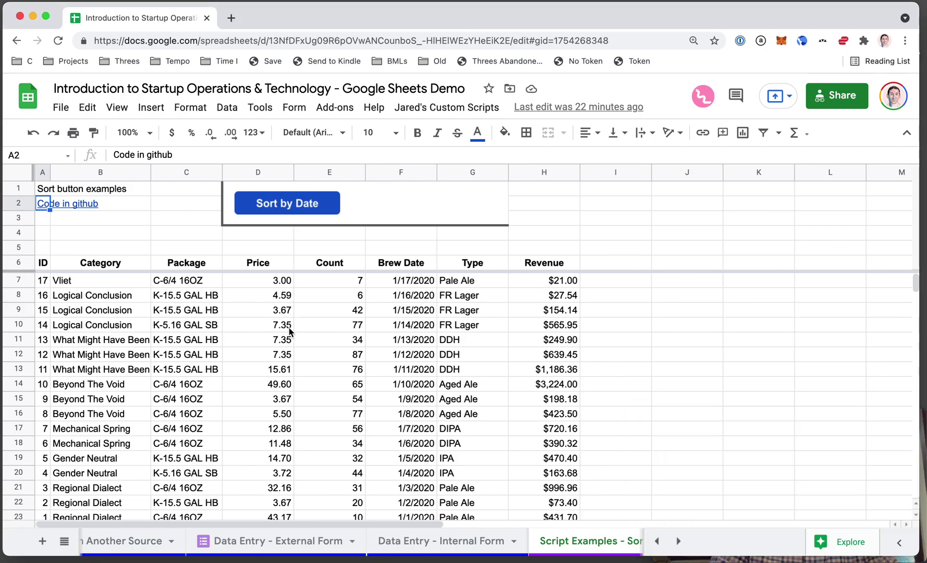
Step: Open the Tools menu to reach the Script editor
left_click(259, 107)
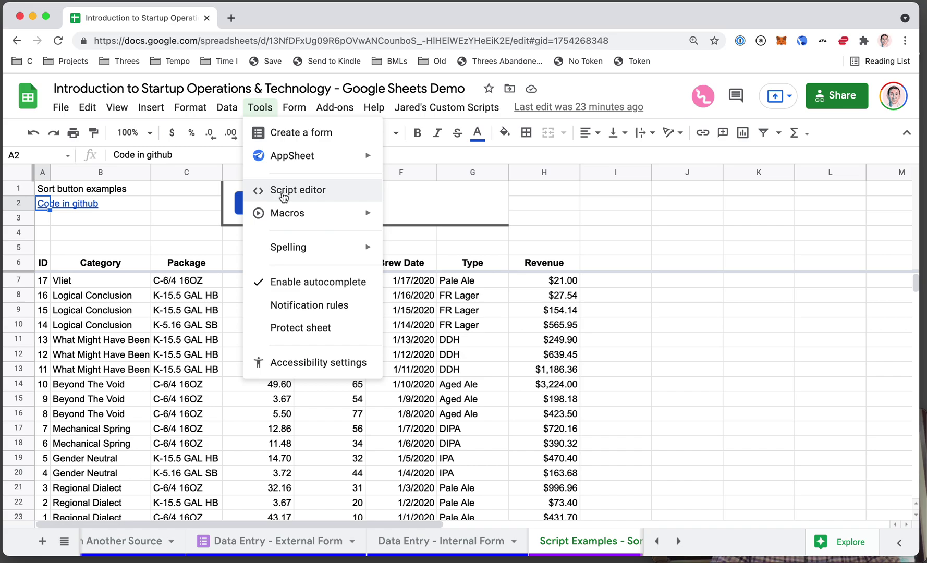
Step: Launch the spreadsheet's Apps Script project and view the sendEmail.gs and moveRows.gs files
left_click(299, 192)
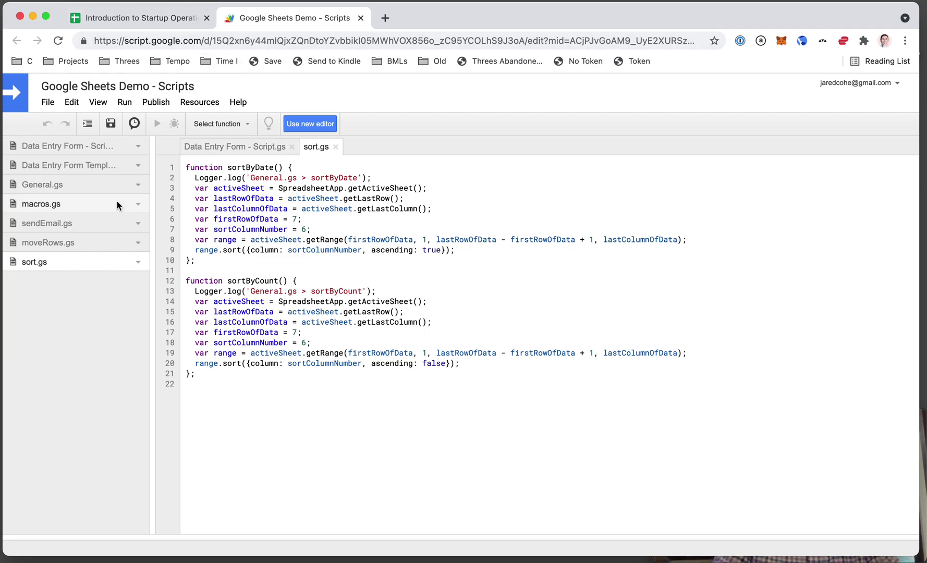
left_click(89, 225)
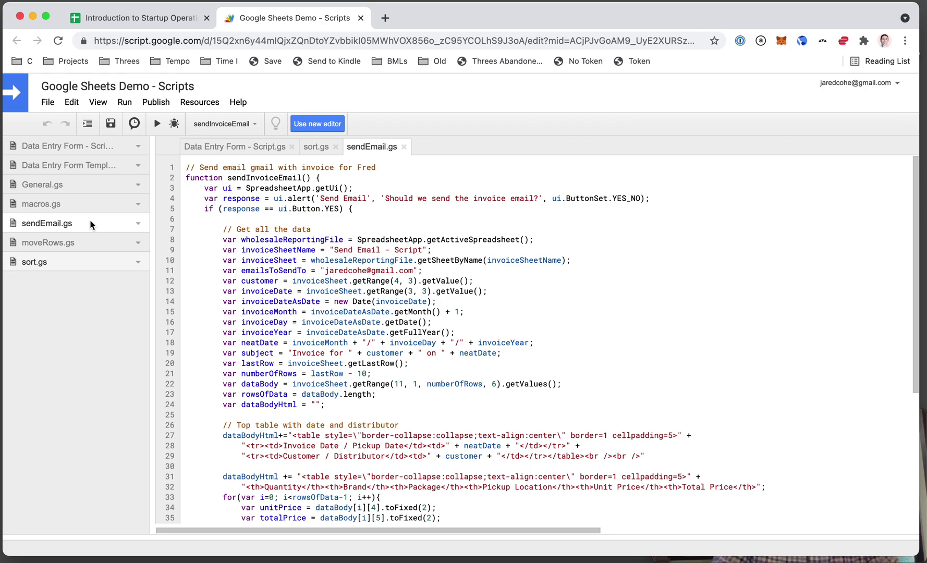
left_click(64, 241)
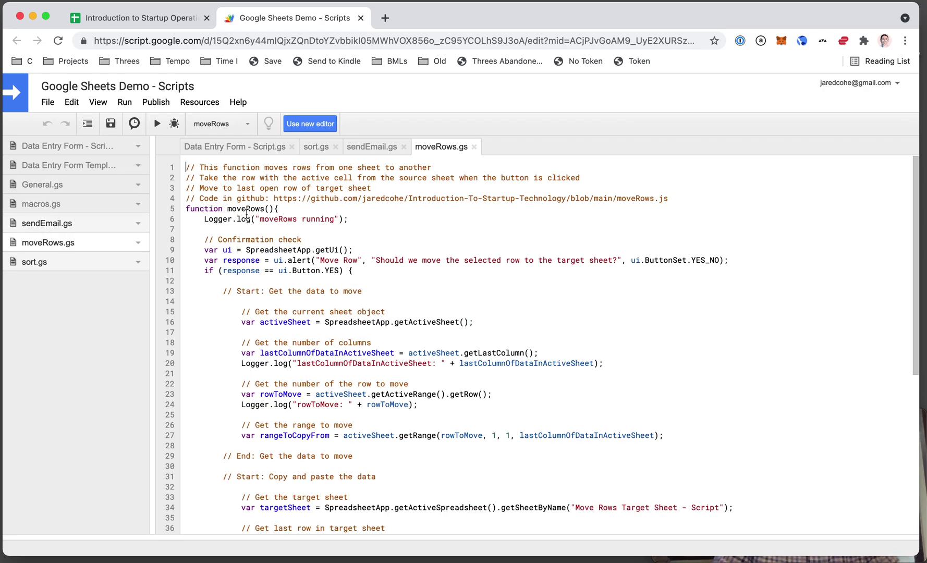
Step: Back in the spreadsheet, look over the Tools > Macros options
left_click(156, 19)
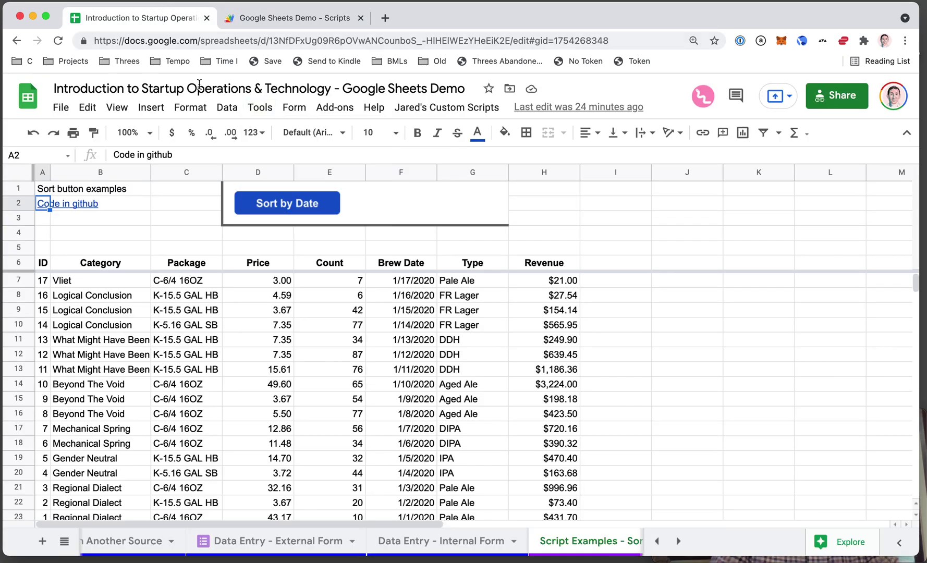
left_click(260, 108)
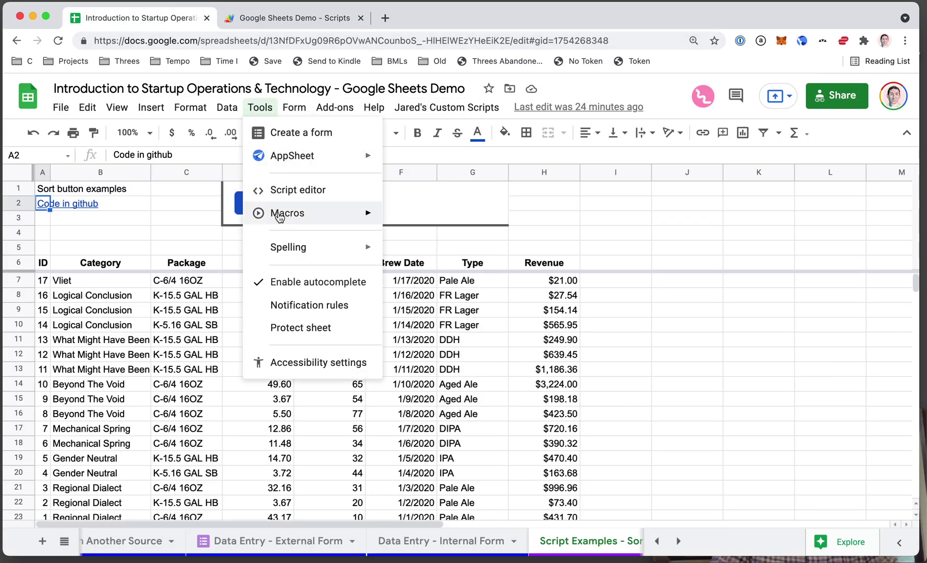
mouse_move(280, 217)
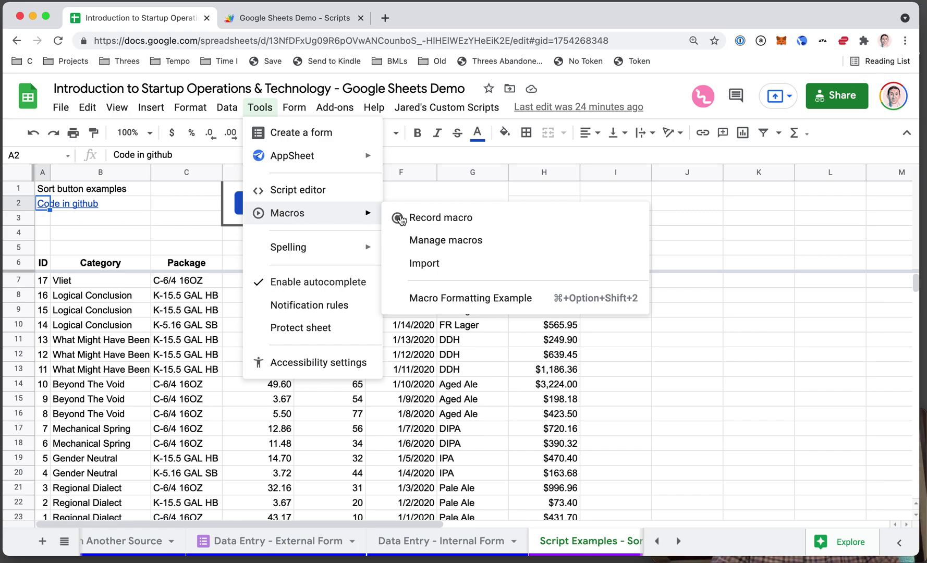
left_click(182, 325)
Step: Make the header row A6:H6 bold
key("Left")
key("Up")
key("Up")
key("Up")
key("Up")
key("Left")
key("ctrl+shift+Right")
key("ctrl+b")
key("ctrl+b")
key("Down")
key("Down")
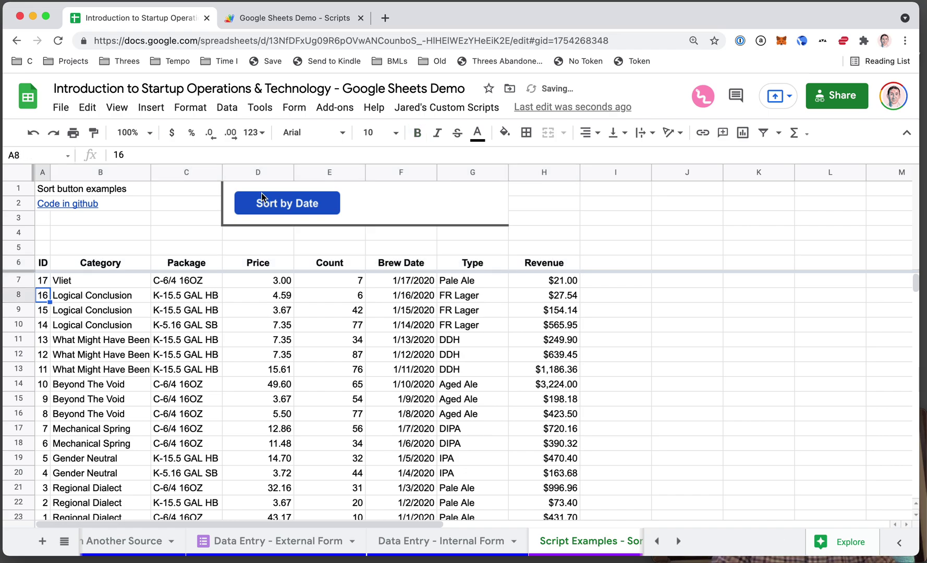
Step: Check the macro options again, then switch to the script project's macros.gs
left_click(260, 107)
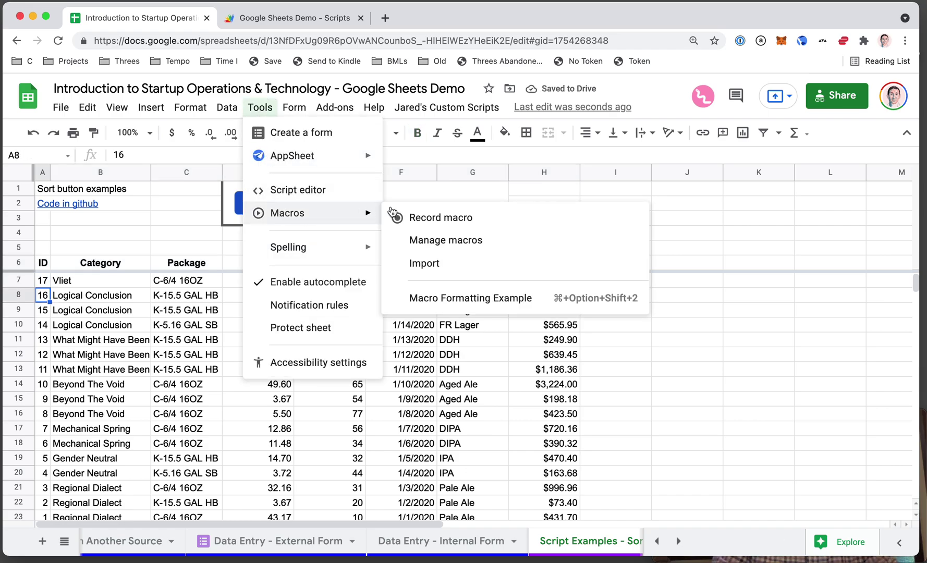
left_click(174, 357)
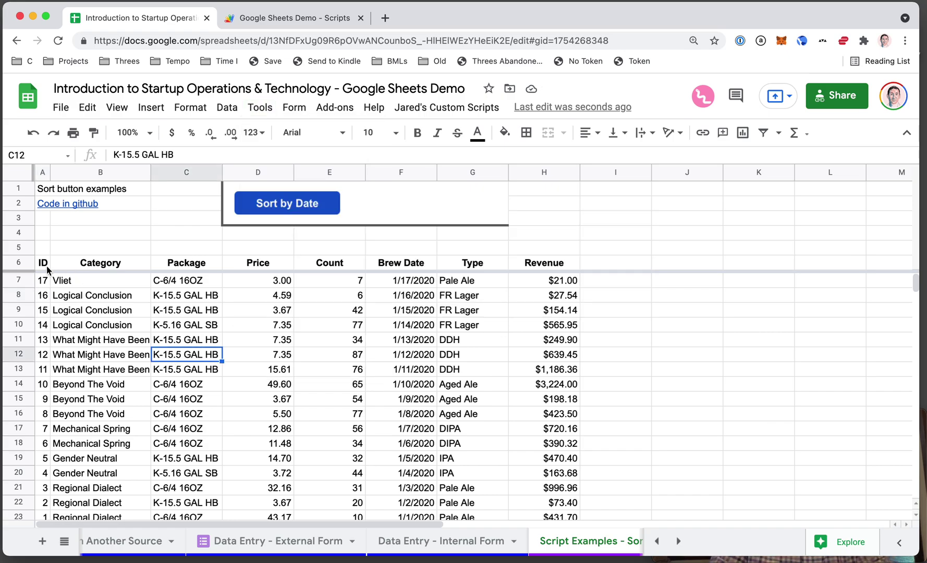
left_click(294, 18)
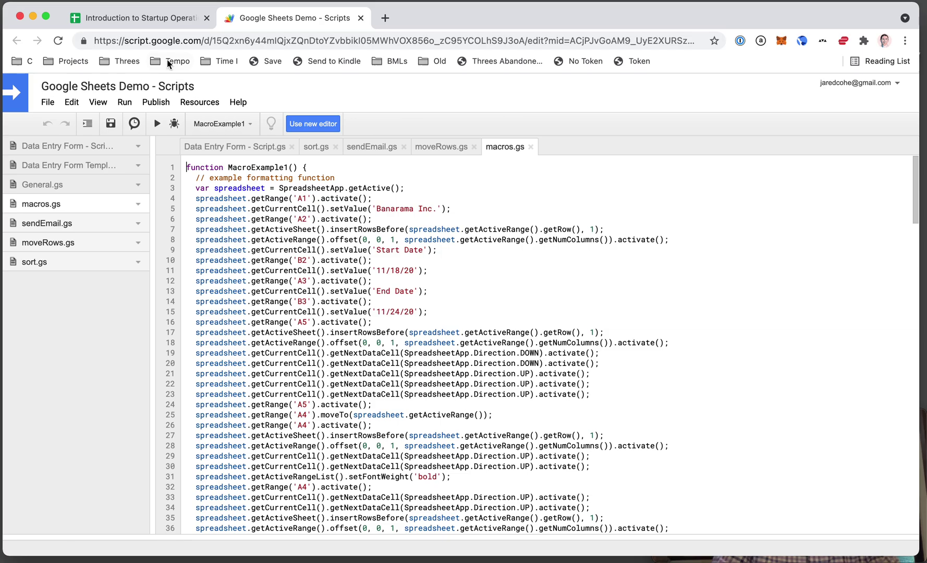
Step: In the spreadsheet, select the header row, then cells B10 and C12
left_click(154, 21)
left_click(43, 265)
key("ctrl+shift+Right")
key("Down")
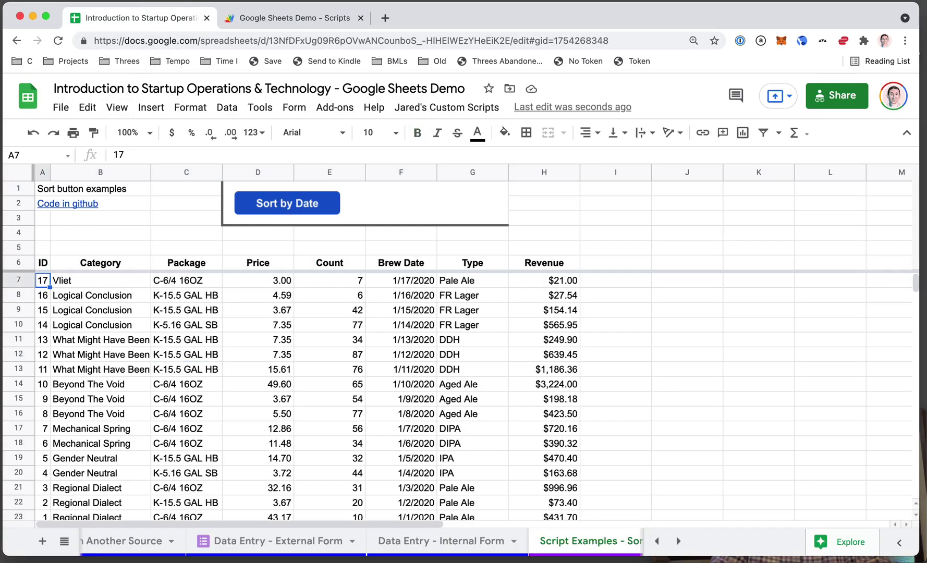
key("Up")
left_click(95, 326)
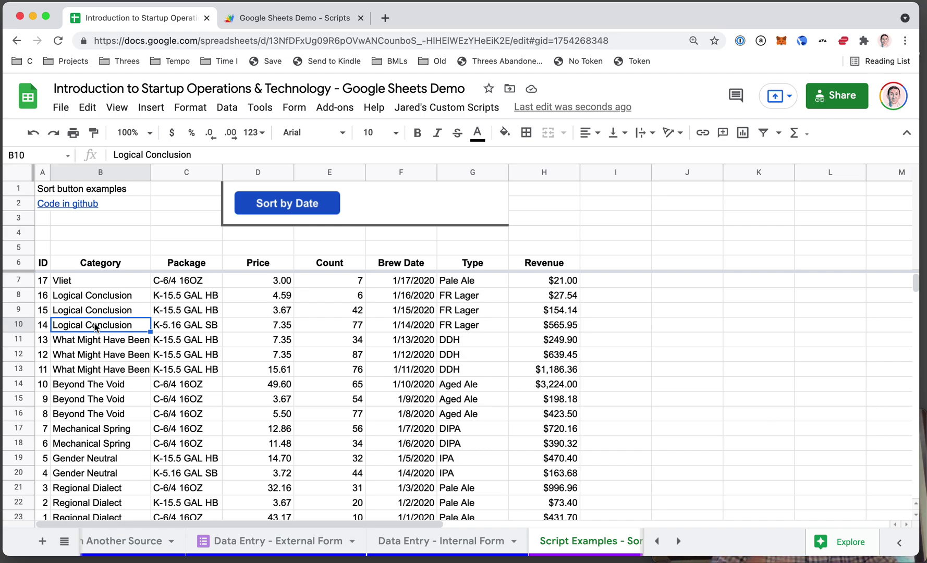
left_click(191, 354)
Step: Scroll through the recorded MacroExample1 code in macros.gs
left_click(298, 21)
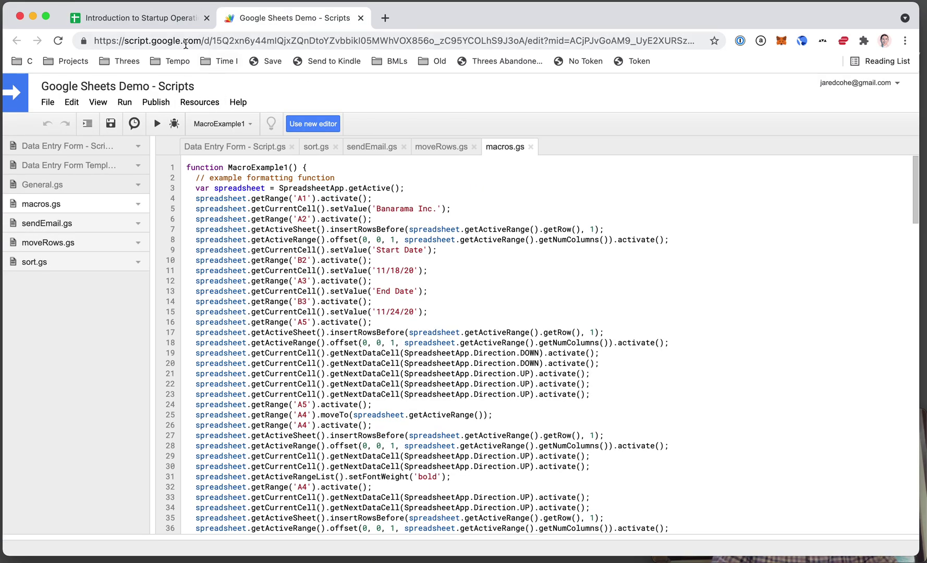
scroll(277, 300, "down", 5)
scroll(278, 302, "up", 5)
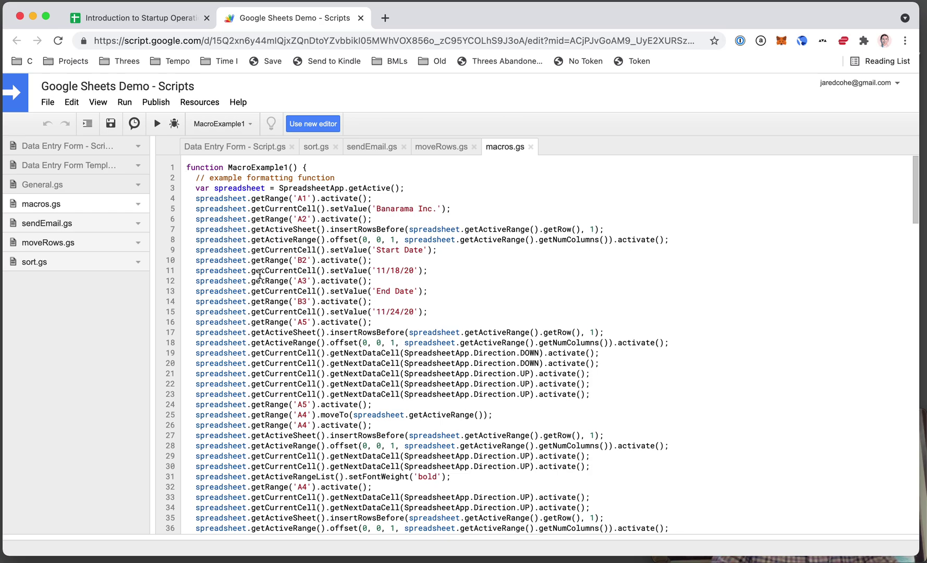
Step: Return to the spreadsheet and select the whole data table A6:H23
left_click(172, 19)
left_click(43, 264)
key("ctrl+shift+Down")
key("ctrl+shift+Right")
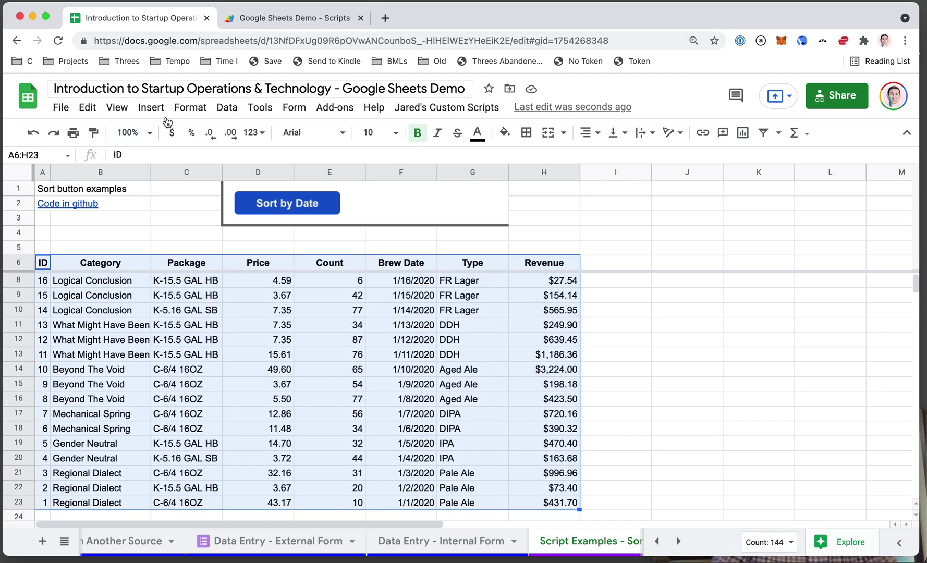
left_click(260, 108)
mouse_move(227, 107)
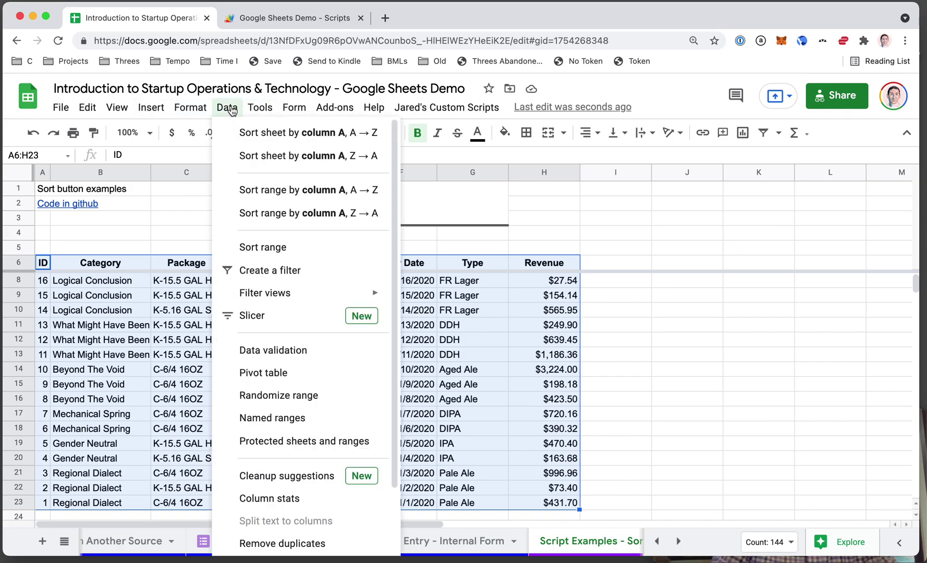
left_click(111, 354)
left_click(267, 18)
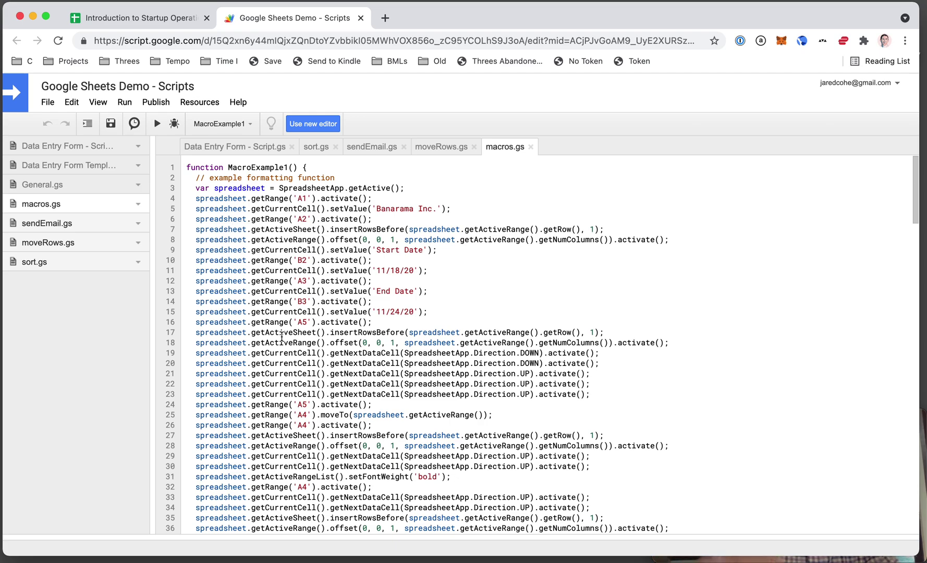
left_click(148, 16)
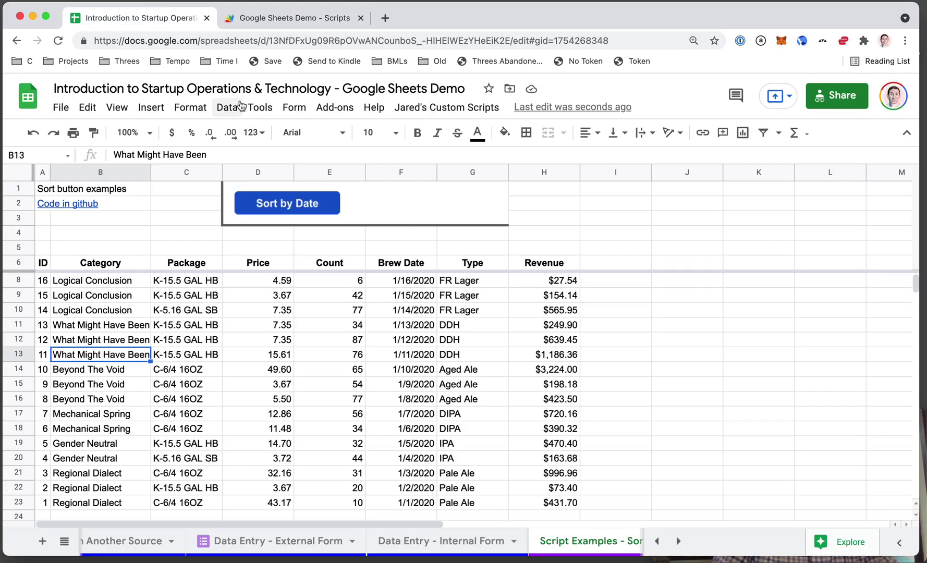
left_click(260, 108)
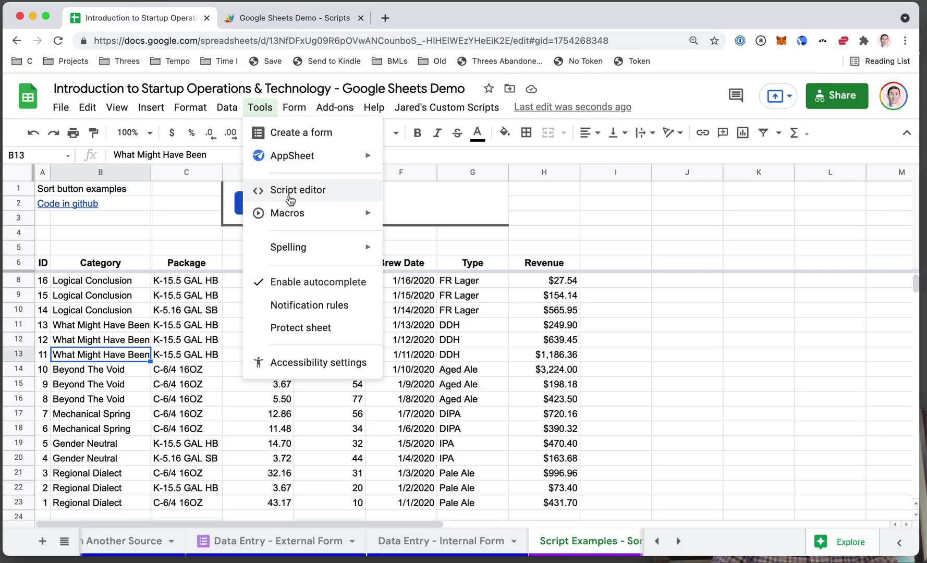
left_click(194, 301)
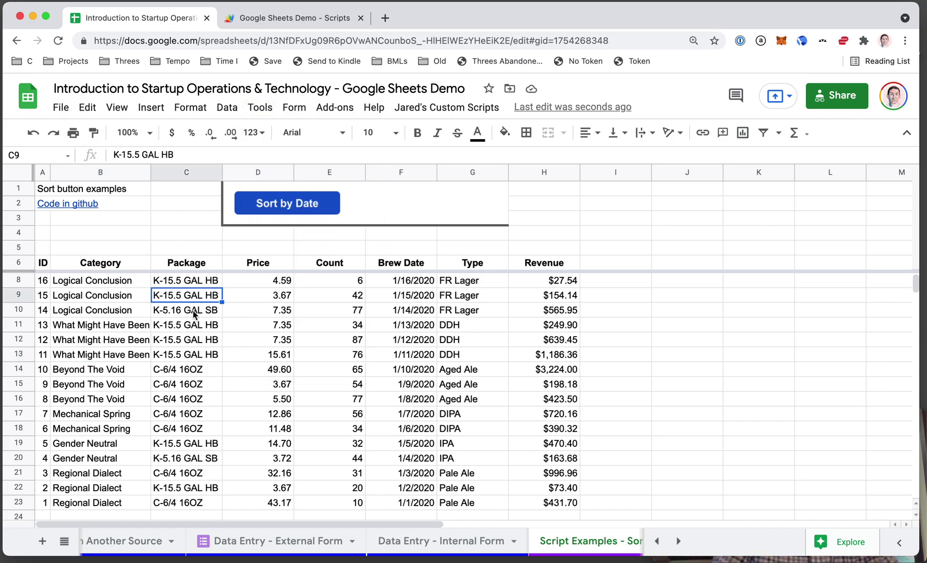
left_click(183, 328)
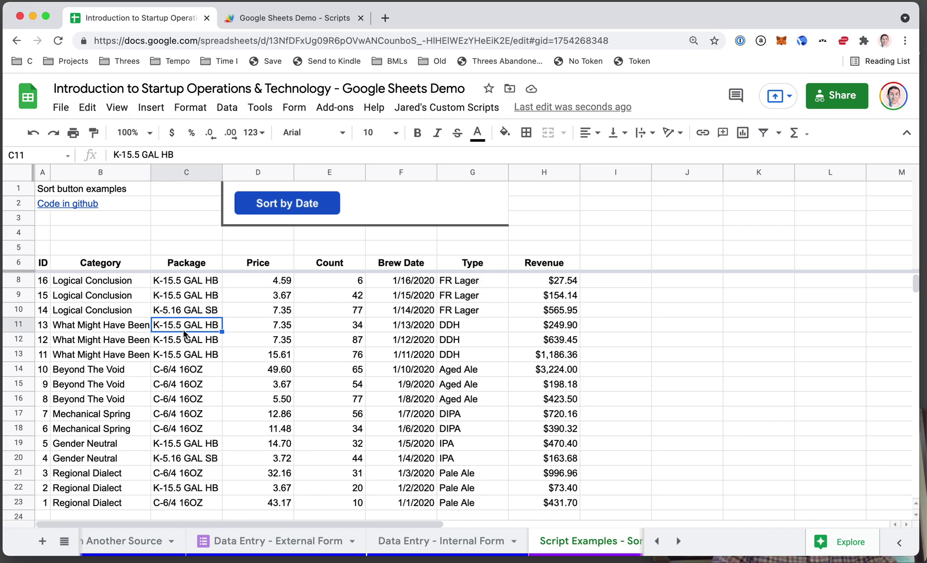